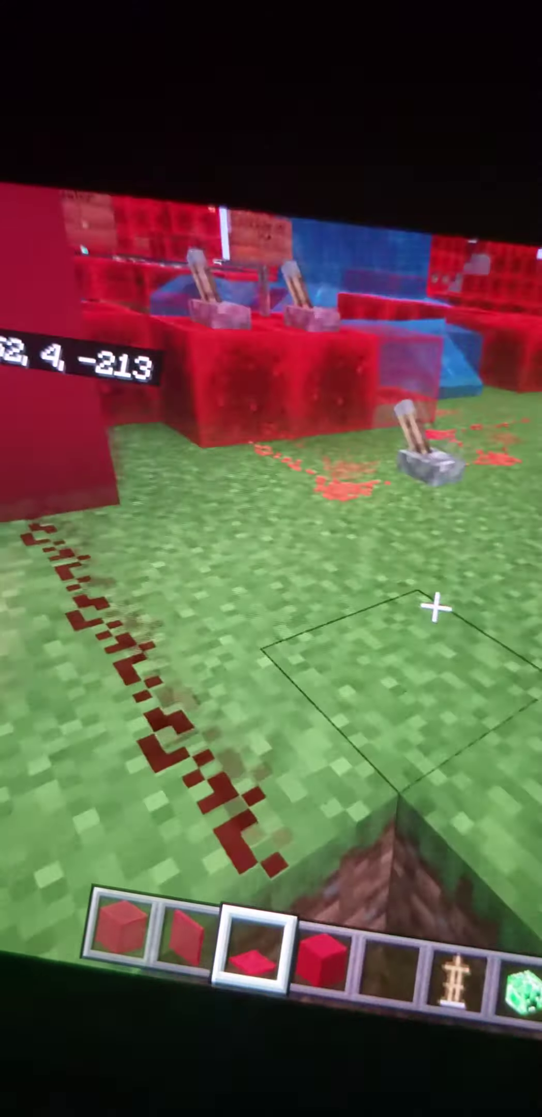
# - Turn the view to face the grass block beside the redstone dust trail
pyautogui.moveTo(435, 606); pyautogui.dragTo(523, 663)
pyautogui.write('l')
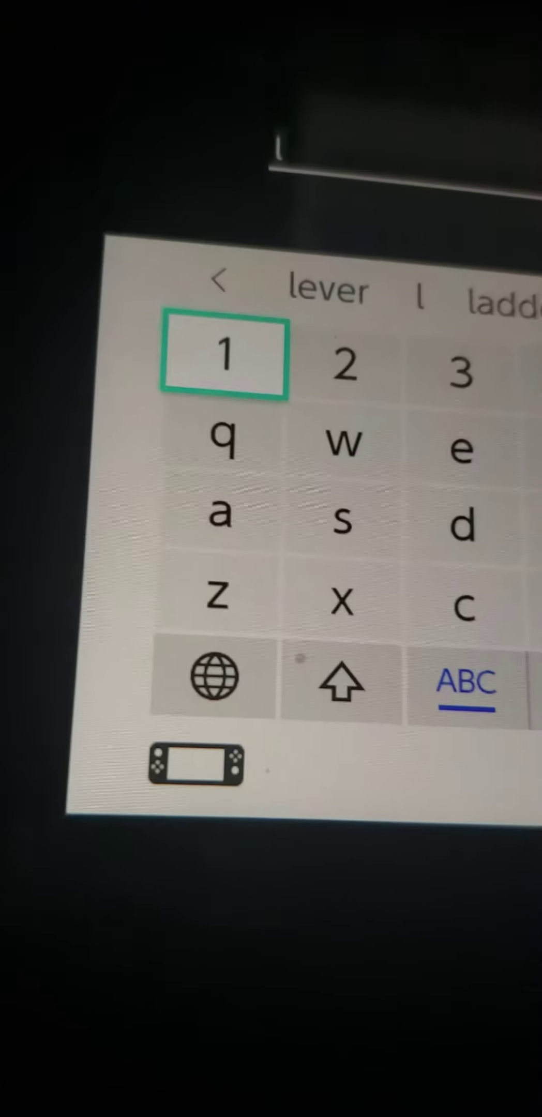
# - Enter 'lever' as the inventory search term from the keyboard suggestion
pyautogui.press('Up')
pyautogui.press('Return')
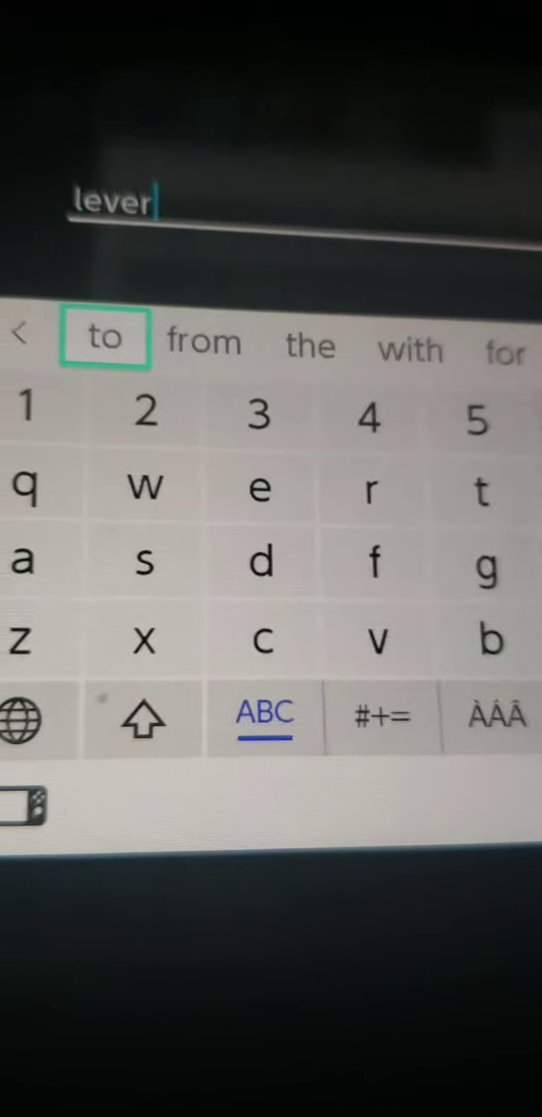
pyautogui.press('Right')
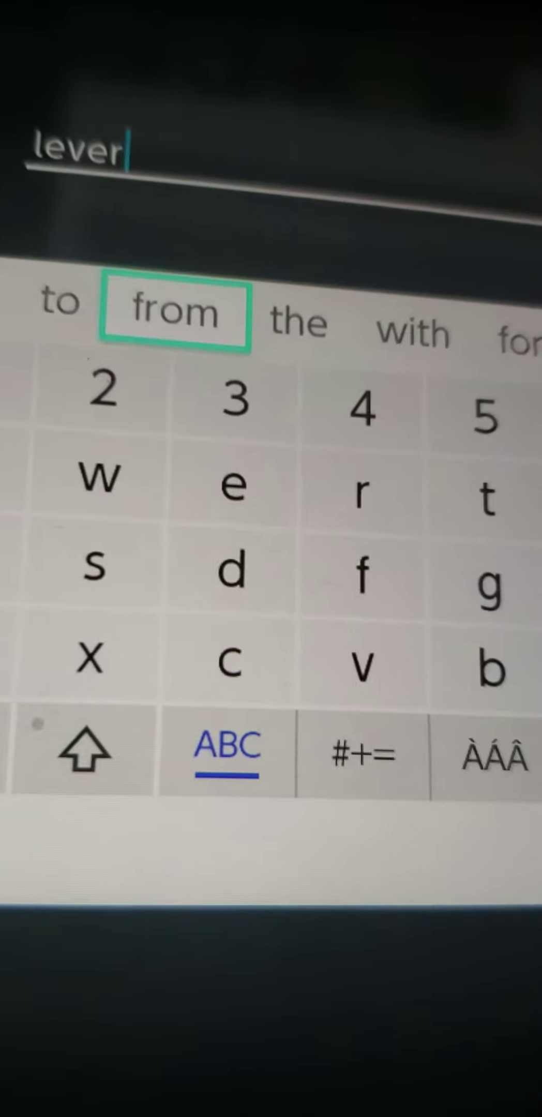